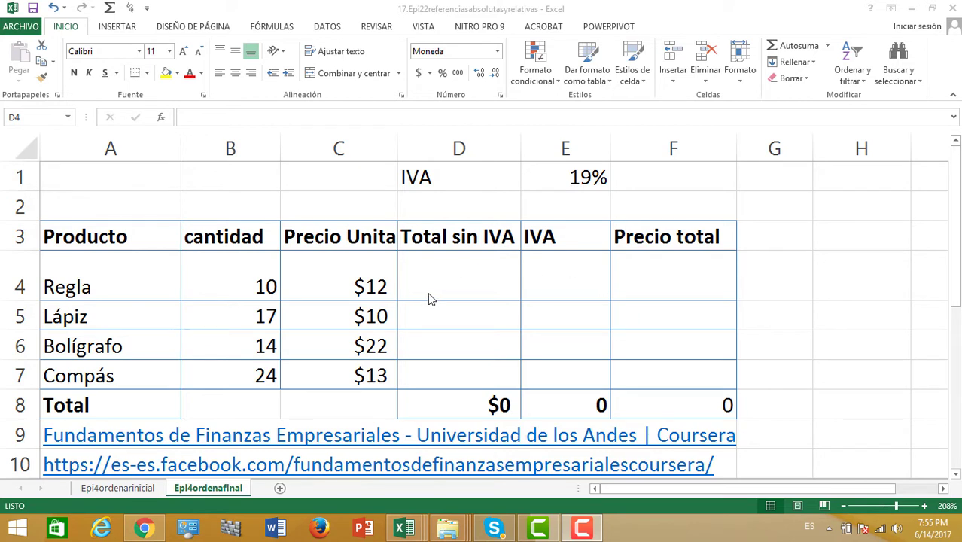
Enter =+B4*C4 in D4 so Regla's Total sin IVA shows $120
key("shift+Down")
key("shift+Down")
key("shift+Down")
key("shift+Right")
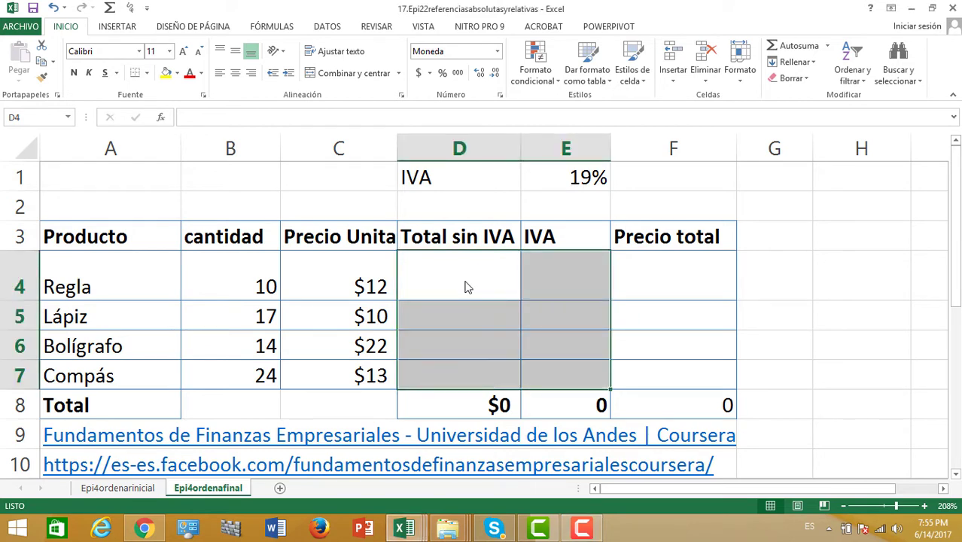
left_click(451, 276)
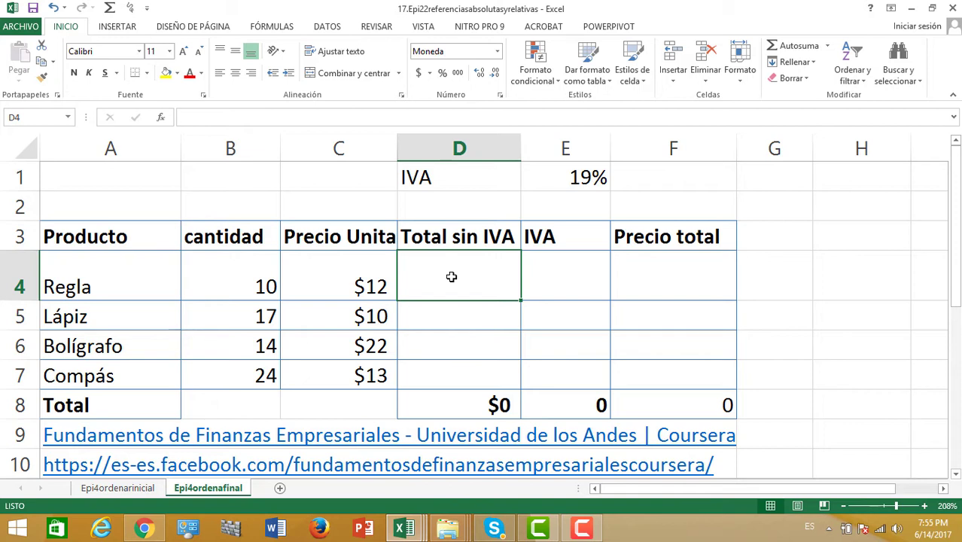
type("+")
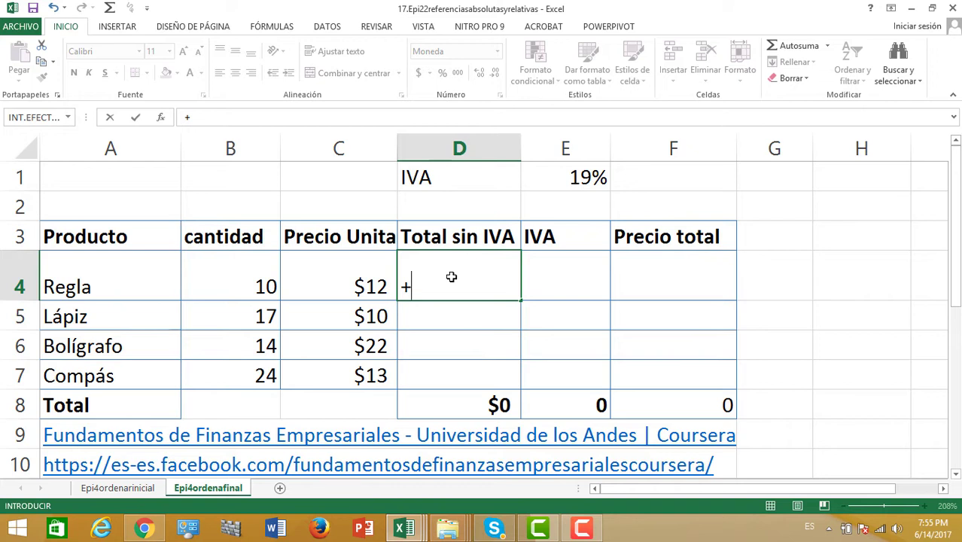
left_click(234, 278)
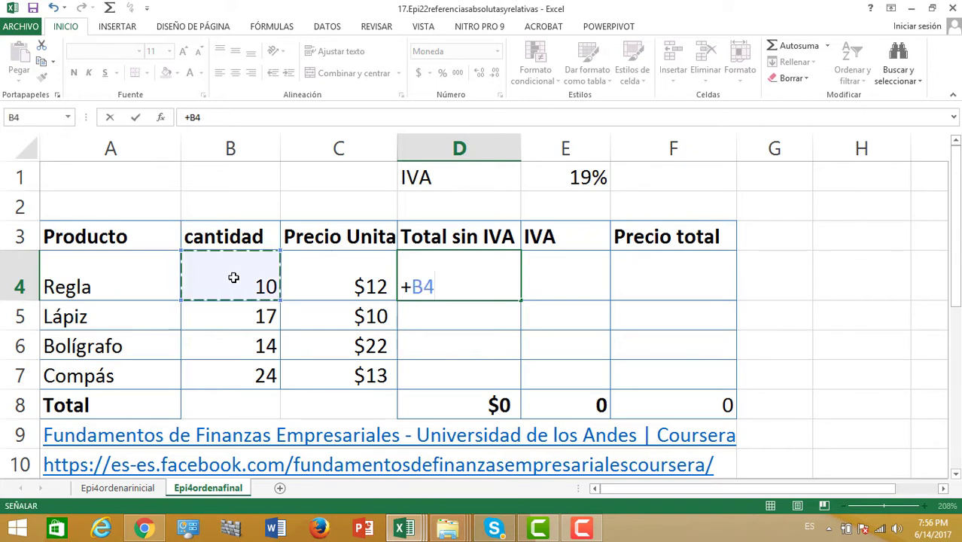
type("*")
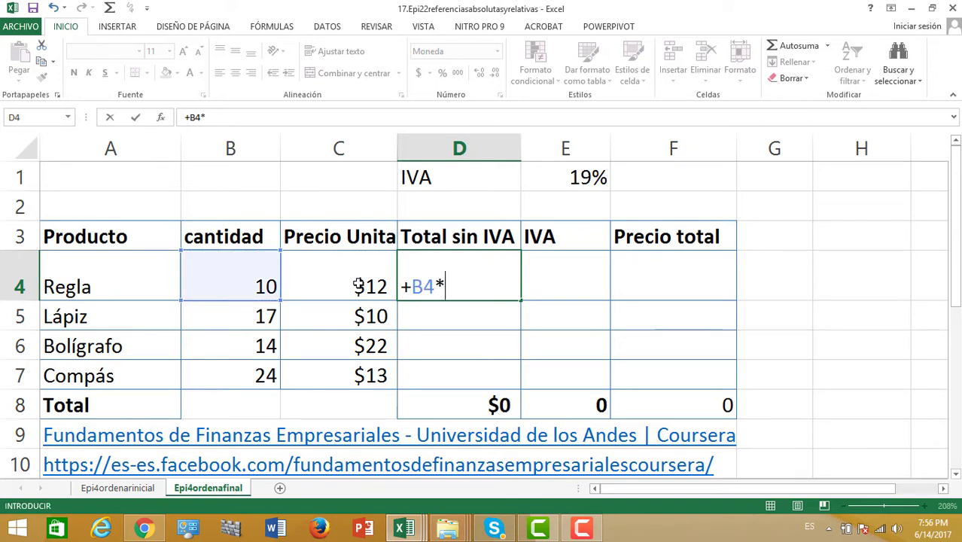
left_click(359, 286)
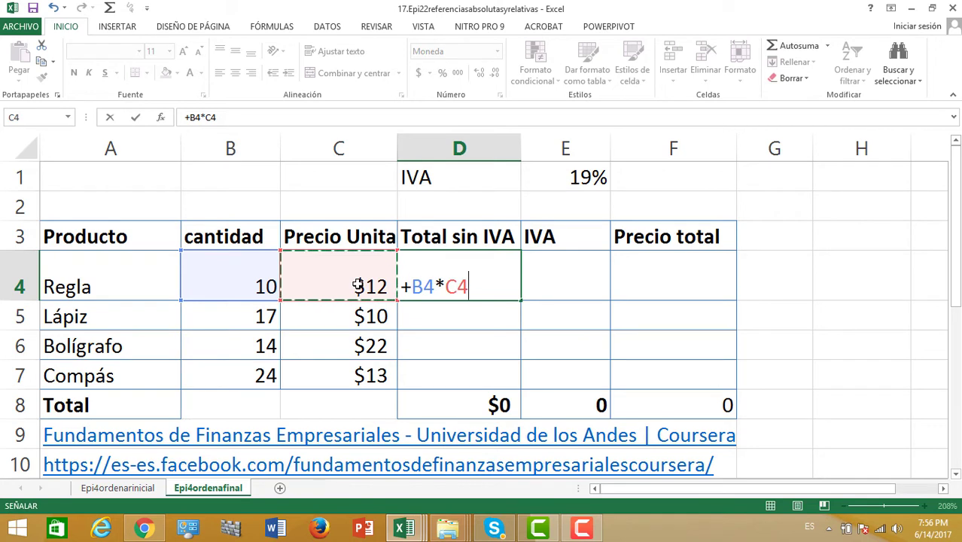
key("ctrl+Return")
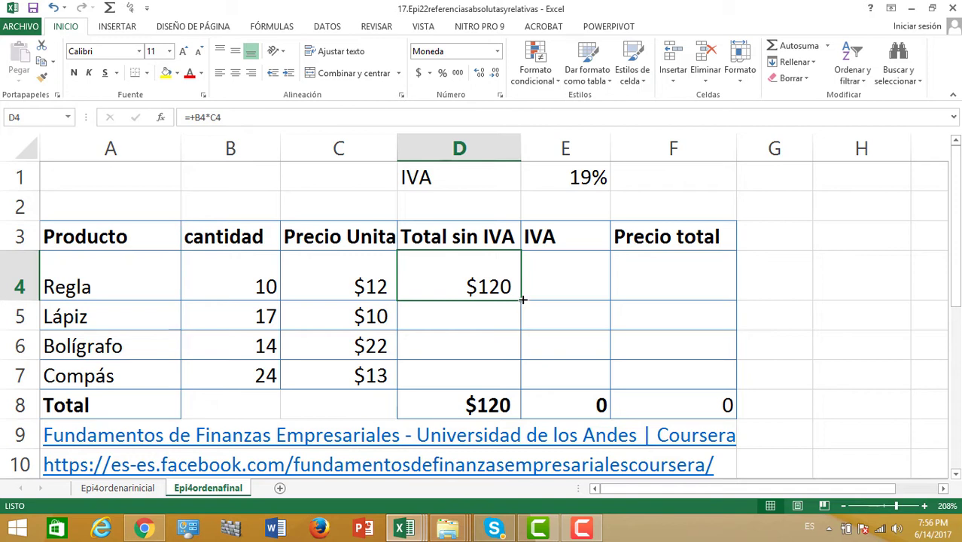
Copy D4's formula down to D7 and verify D5 reads =+B5*C5, totalling $910
left_click_drag(521, 302, 520, 387)
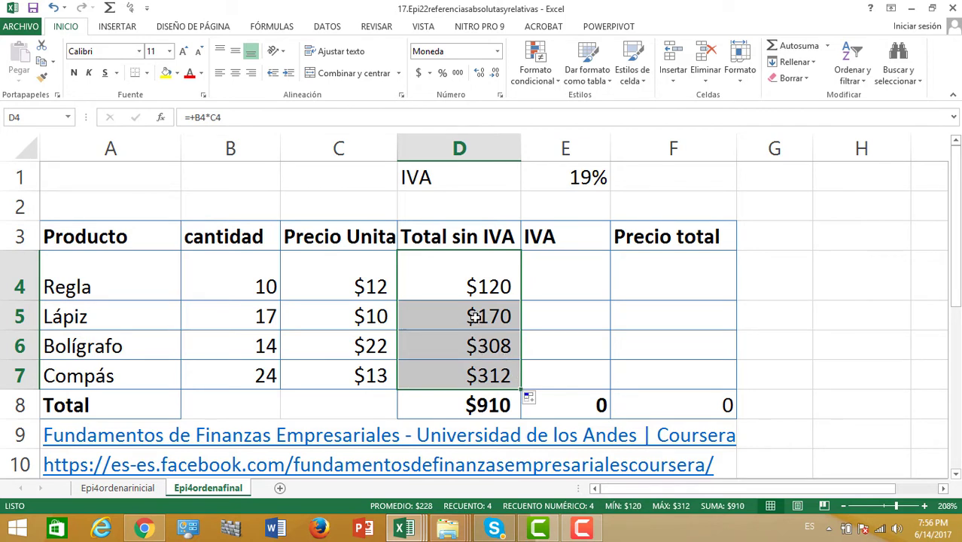
double_click(474, 316)
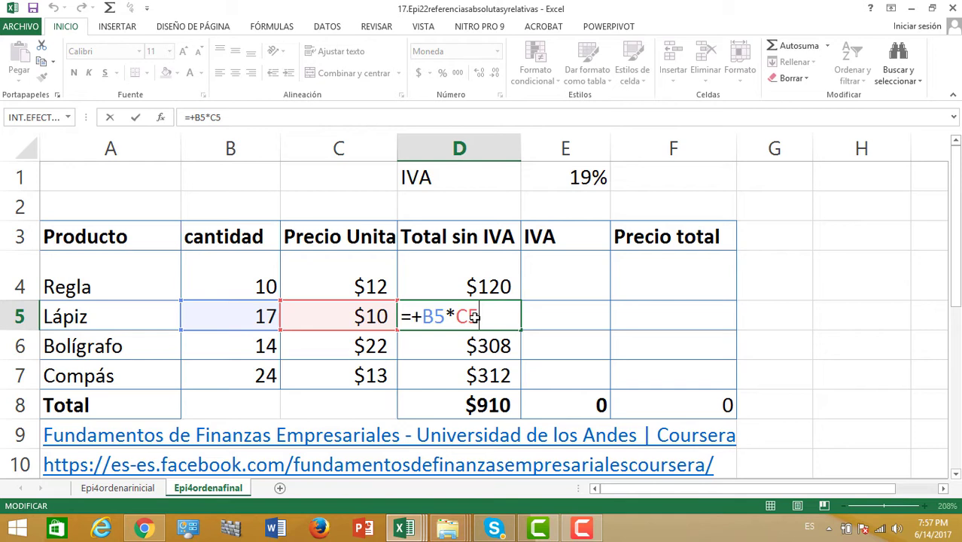
left_click(566, 315)
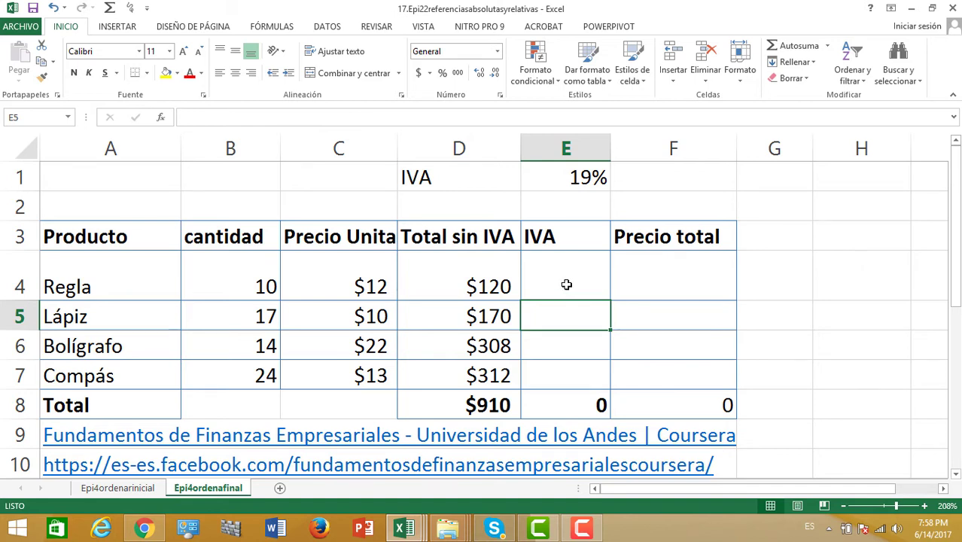
Enter =+D4*$E$1 in E4, giving Regla an IVA of 22.8
left_click(565, 284)
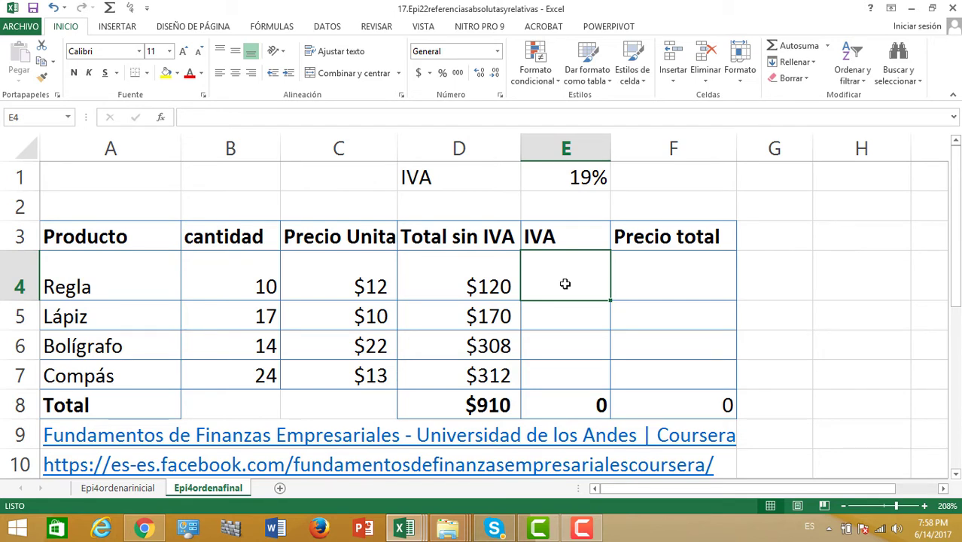
type("+")
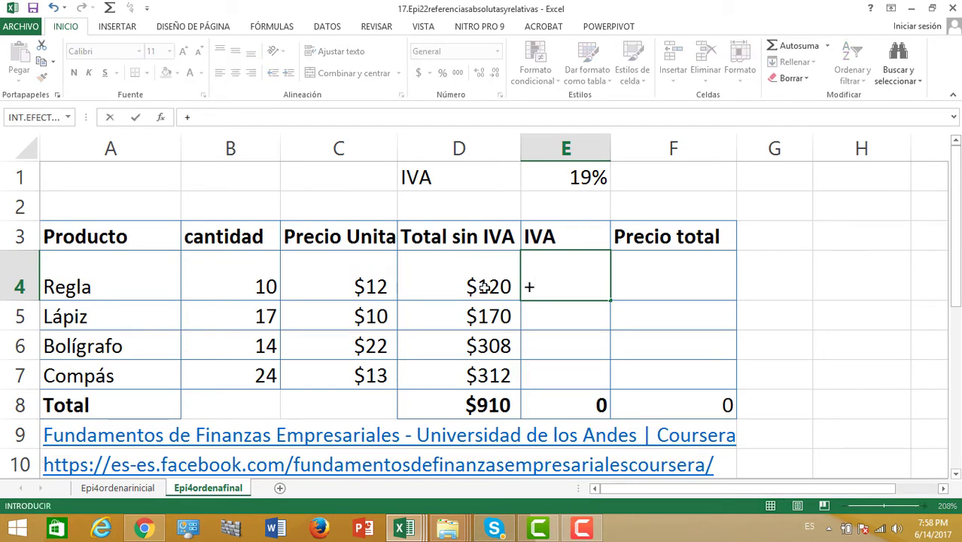
left_click(482, 286)
type("*")
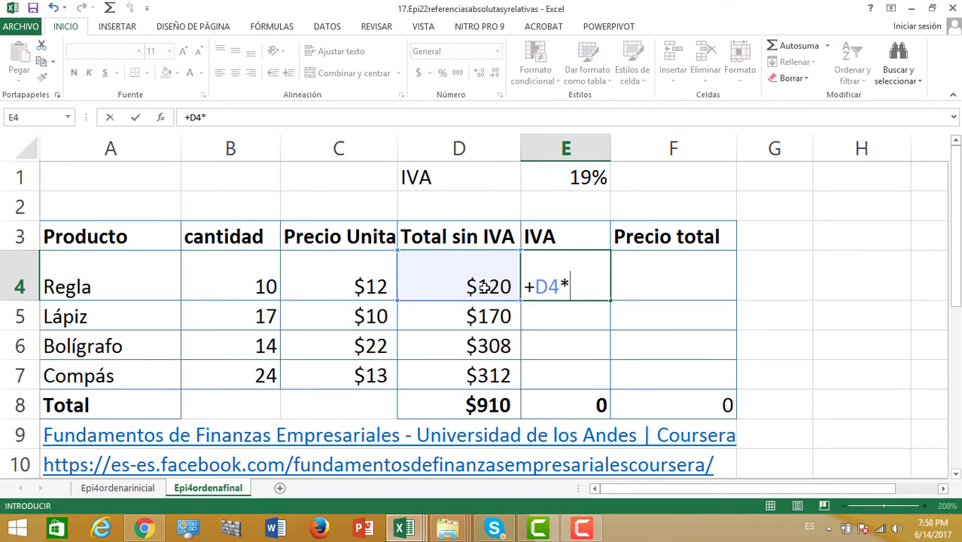
left_click(569, 179)
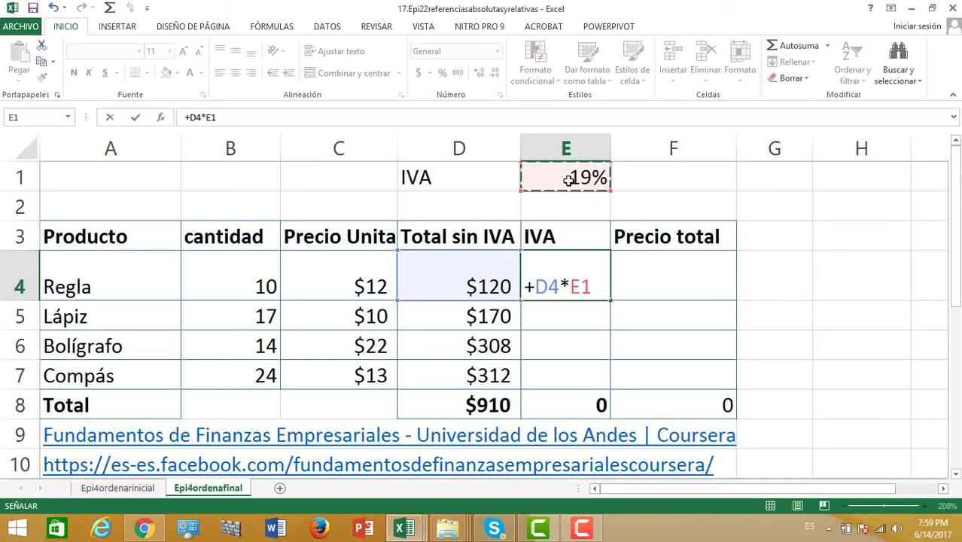
key("F4")
key("F4")
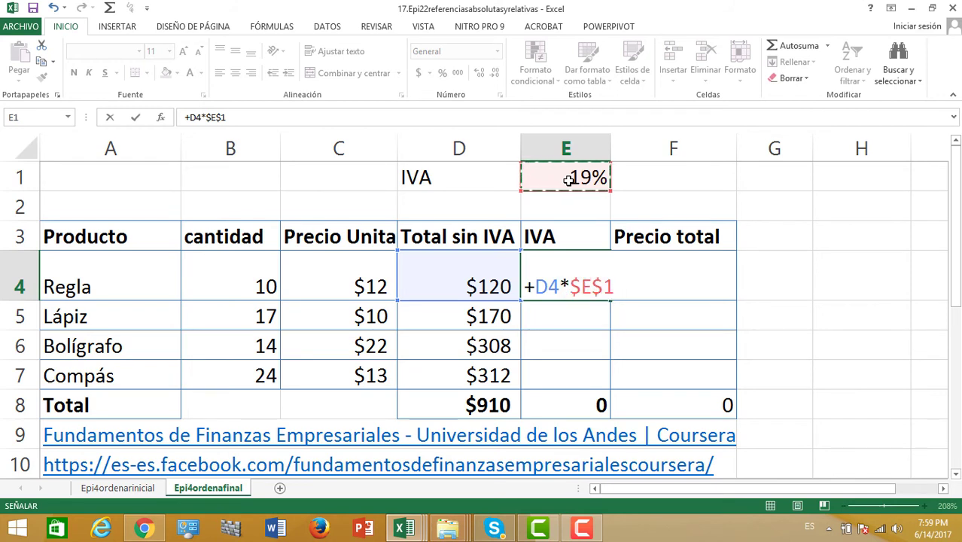
key("ctrl+Return")
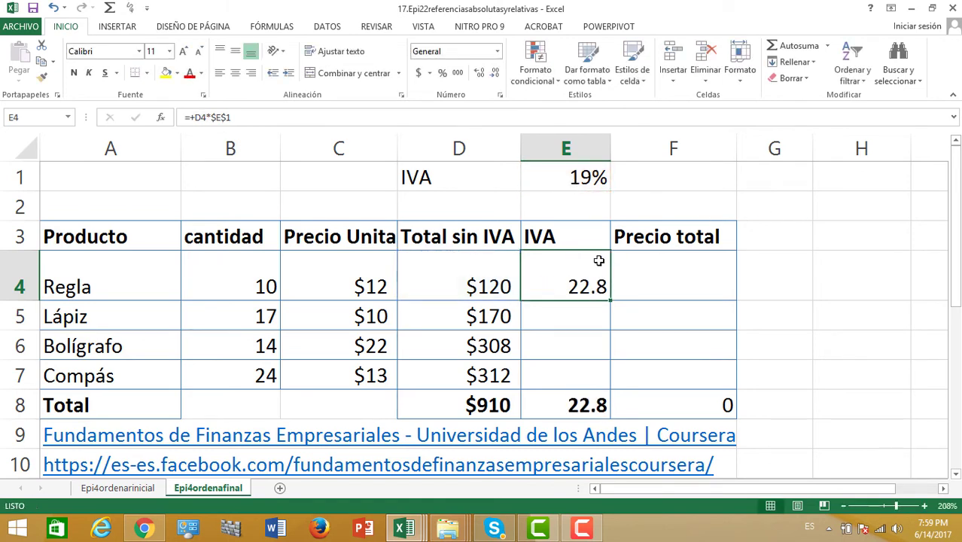
Copy the IVA formula through E7 and confirm E7 keeps =+D7*$E$1, totalling 172.9
left_click_drag(609, 299, 610, 385)
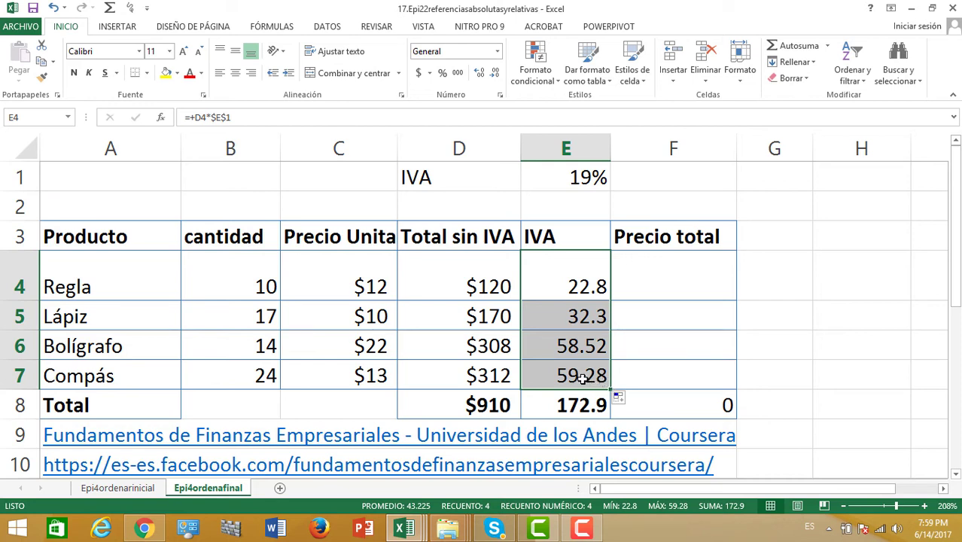
left_click(583, 378)
double_click(583, 378)
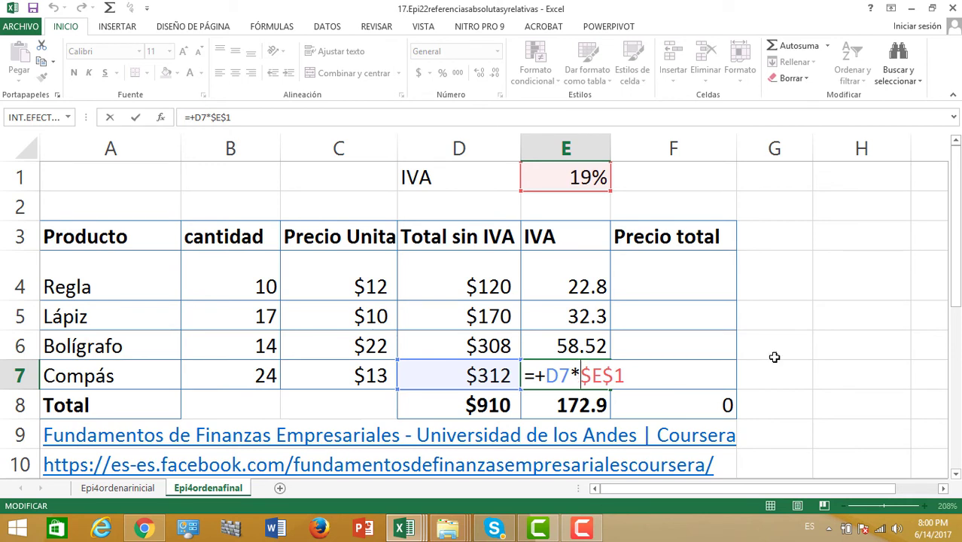
left_click(647, 338)
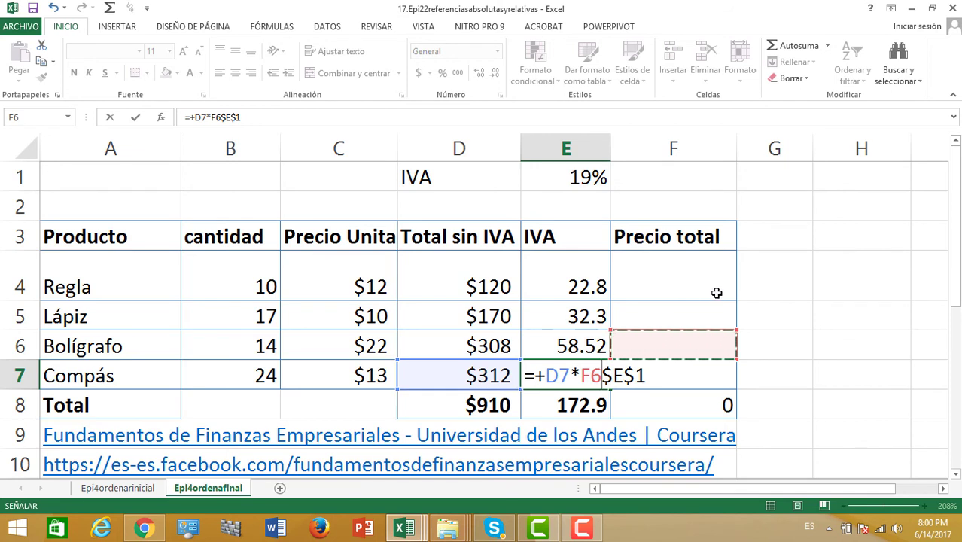
key("Return")
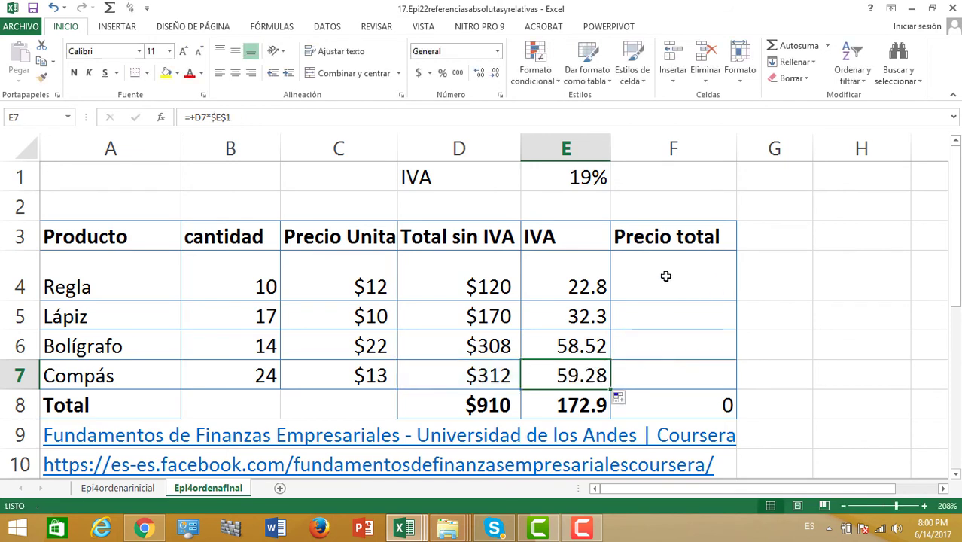
mouse_move(666, 276)
left_mouse_down()
mouse_move(662, 374)
mouse_move(663, 365)
left_mouse_up()
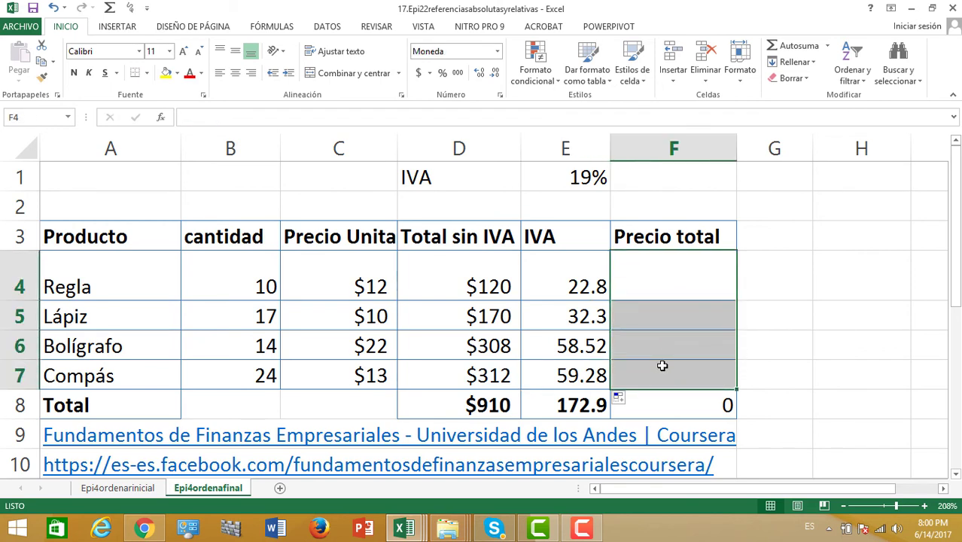
Fill F4:F7 with =+D4+E4, giving Precio totals $143, $202, $367 and $371
type("+")
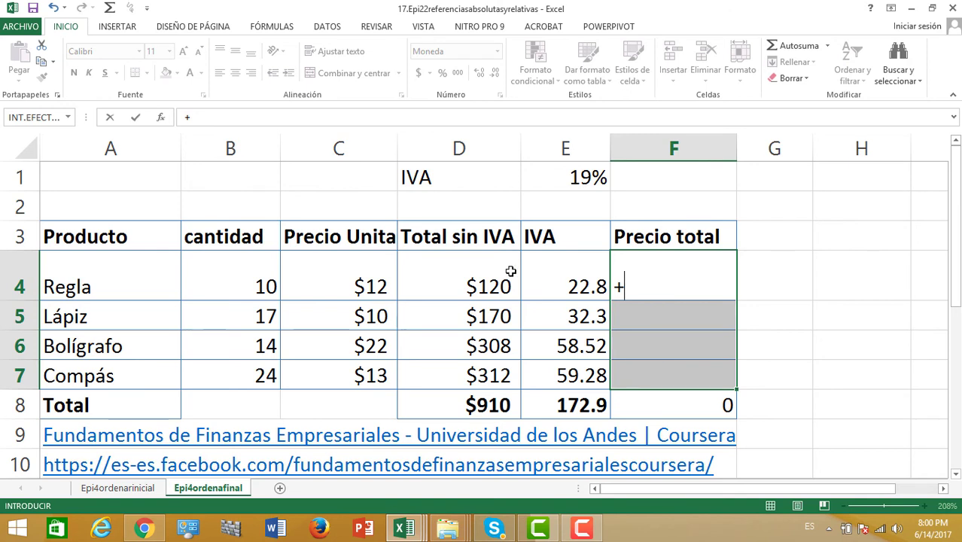
left_click(482, 284)
type("+")
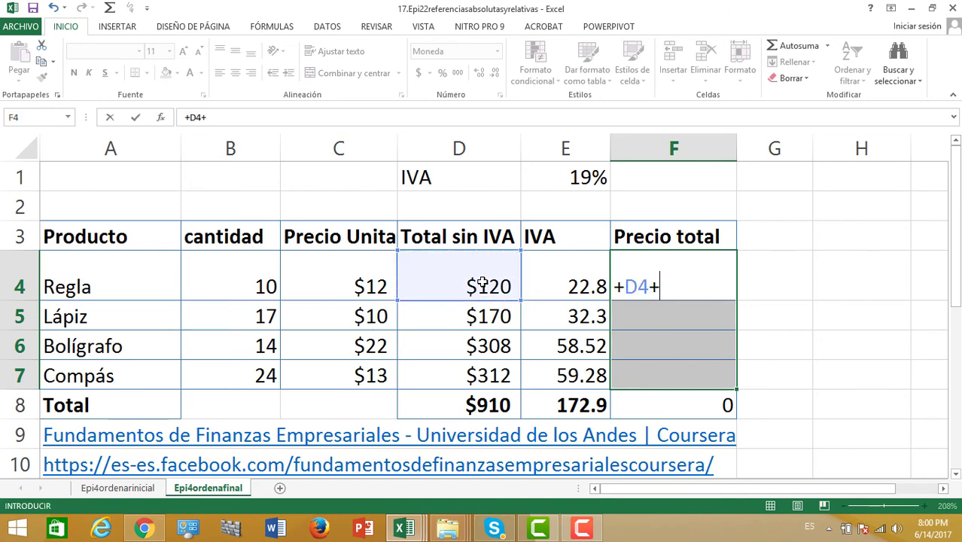
left_click(573, 283)
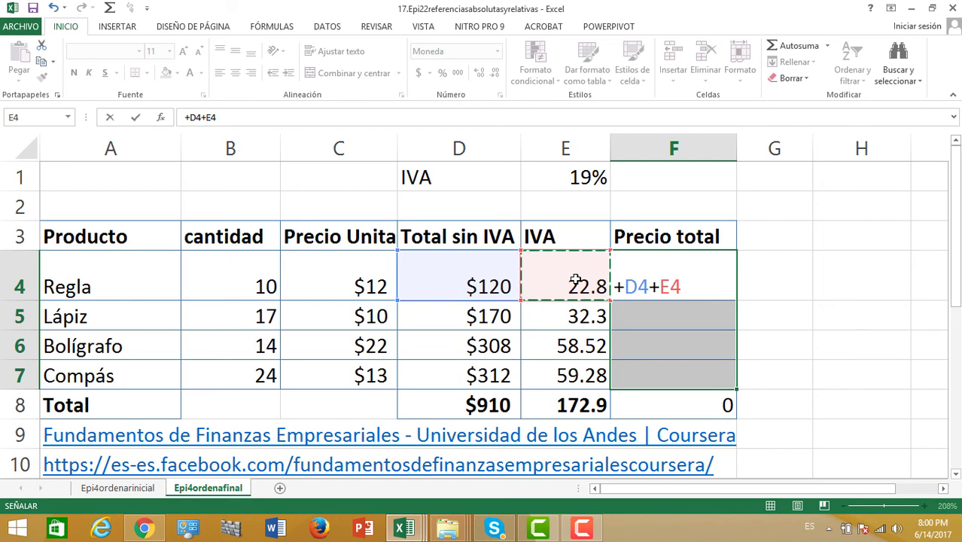
key("ctrl+Return")
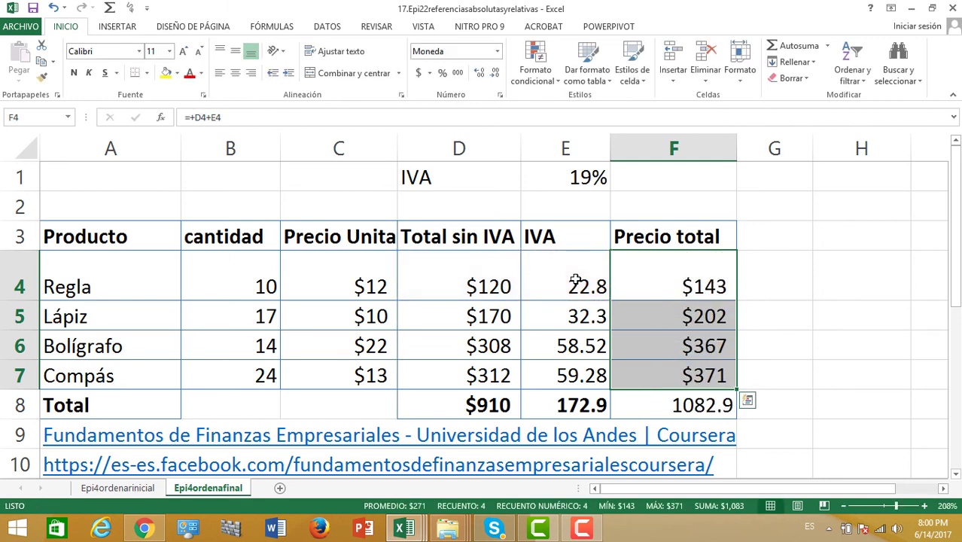